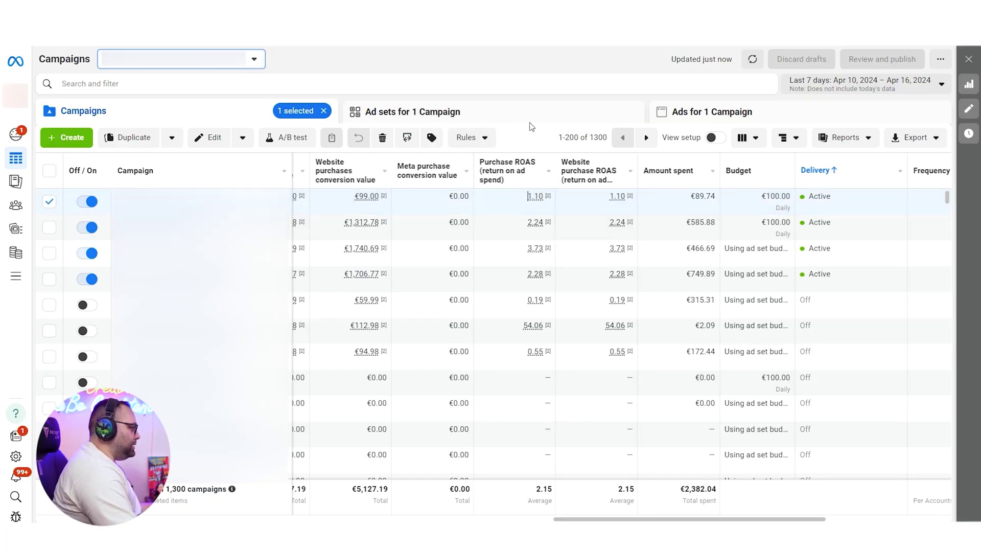
Show the campaign's ad sets with results for yesterday, April 16, 2024 (€89.74 spent)
{"action": "left_click", "coordinate": [499, 111]}
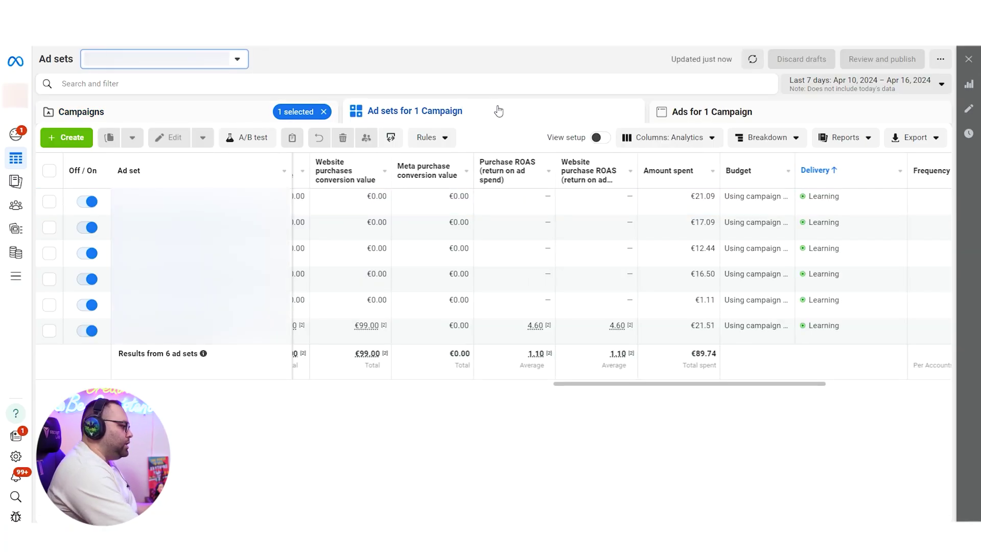
{"action": "left_click", "coordinate": [859, 101]}
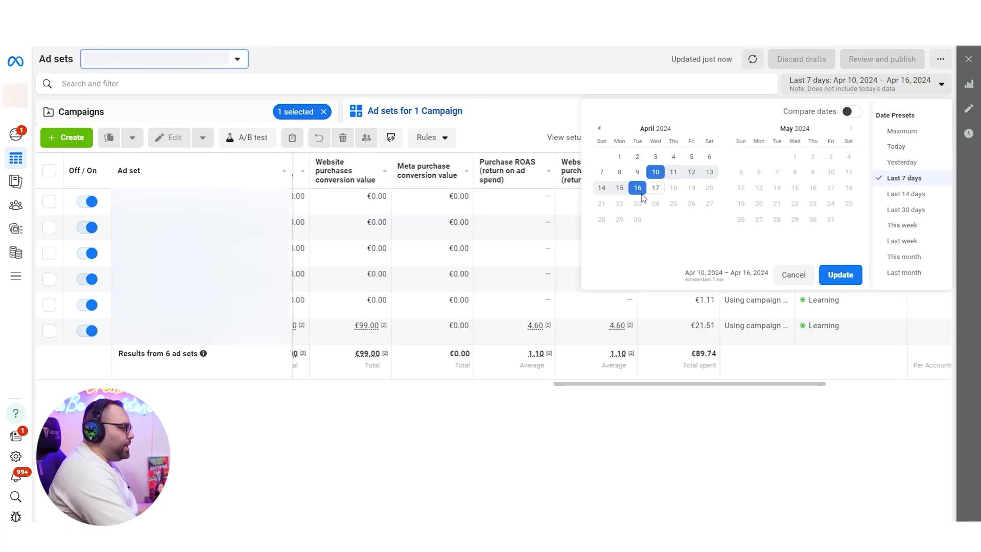
{"action": "left_click", "coordinate": [620, 188]}
{"action": "left_click", "coordinate": [842, 276]}
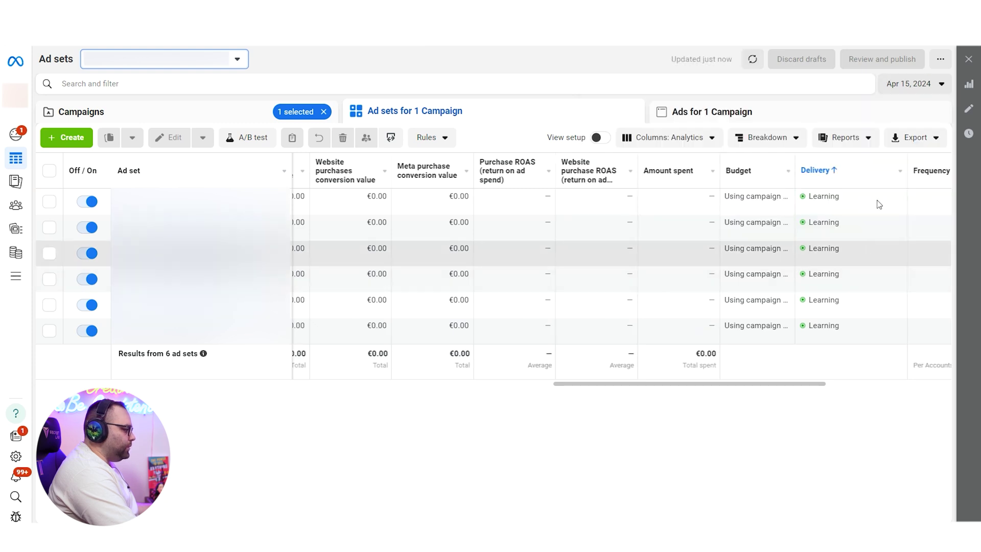
{"action": "left_click", "coordinate": [909, 84]}
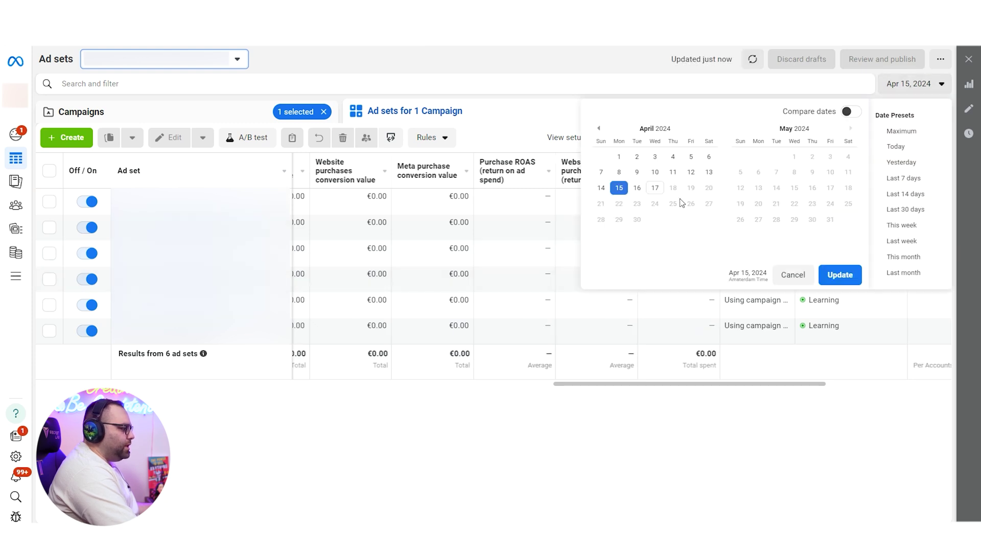
{"action": "left_click", "coordinate": [841, 275]}
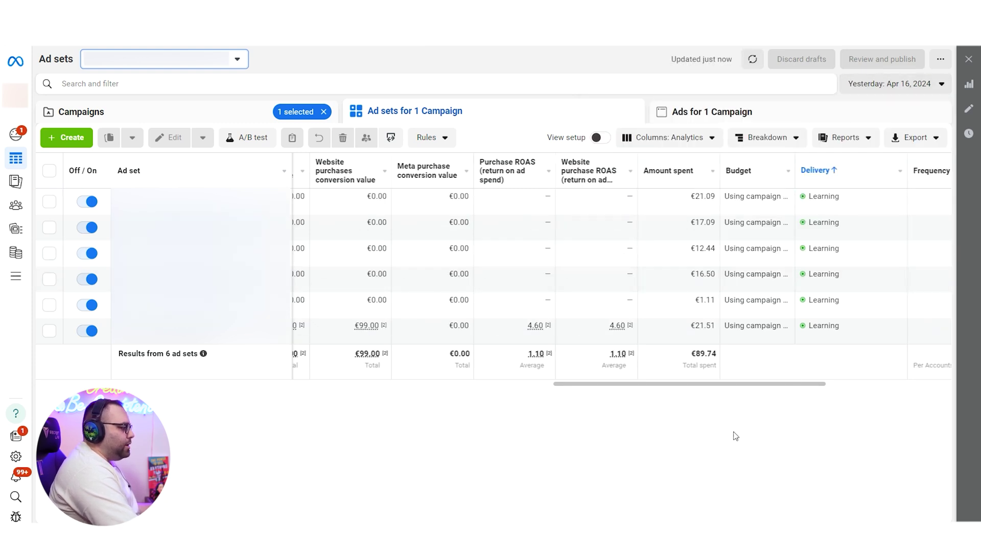
Report the ad sets' results for today, April 17, 2024
{"action": "left_click", "coordinate": [874, 92]}
{"action": "left_click", "coordinate": [888, 145]}
{"action": "left_click", "coordinate": [841, 275]}
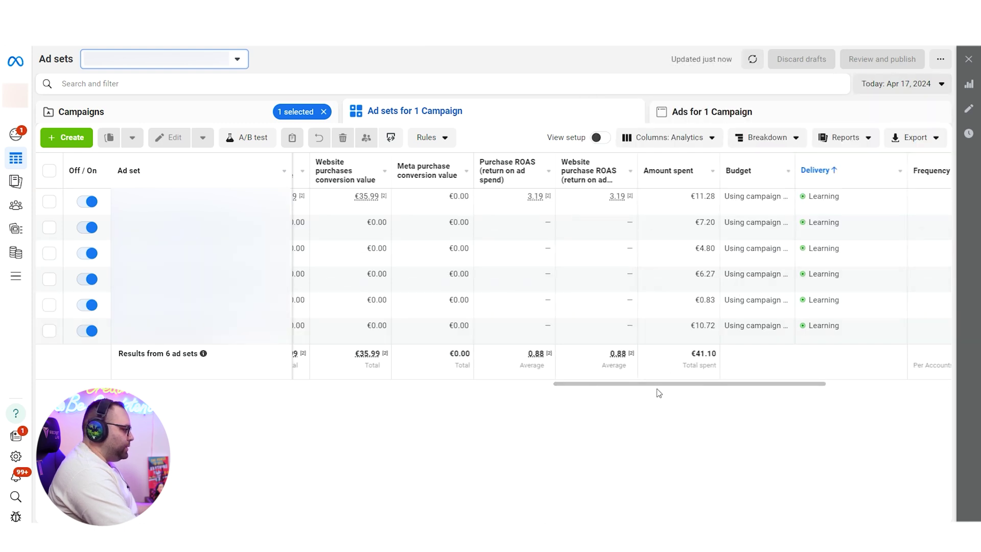
{"action": "left_click_drag", "start_coordinate": [659, 391], "coordinate": [143, 388]}
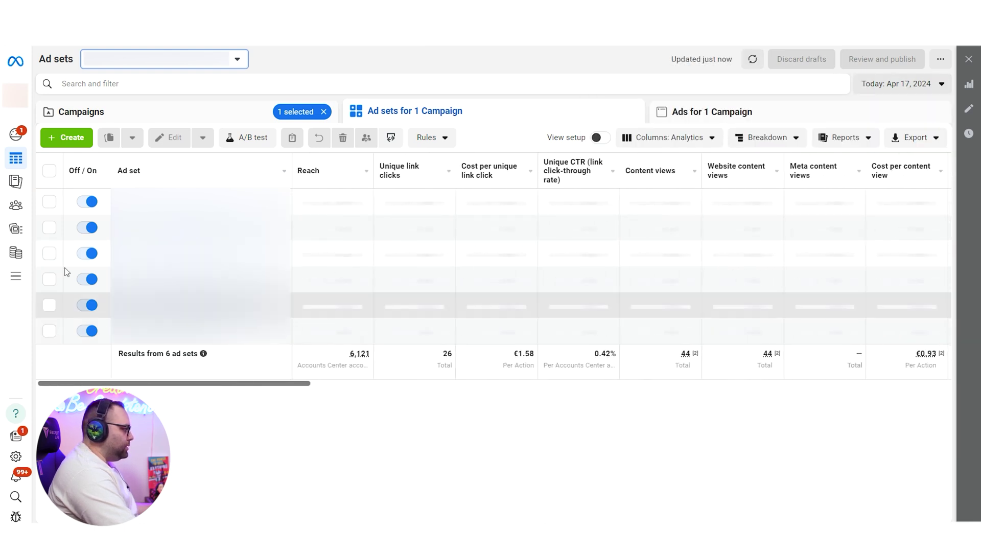
Switch off the ad set that spent €11.28 today
{"action": "left_click", "coordinate": [91, 202]}
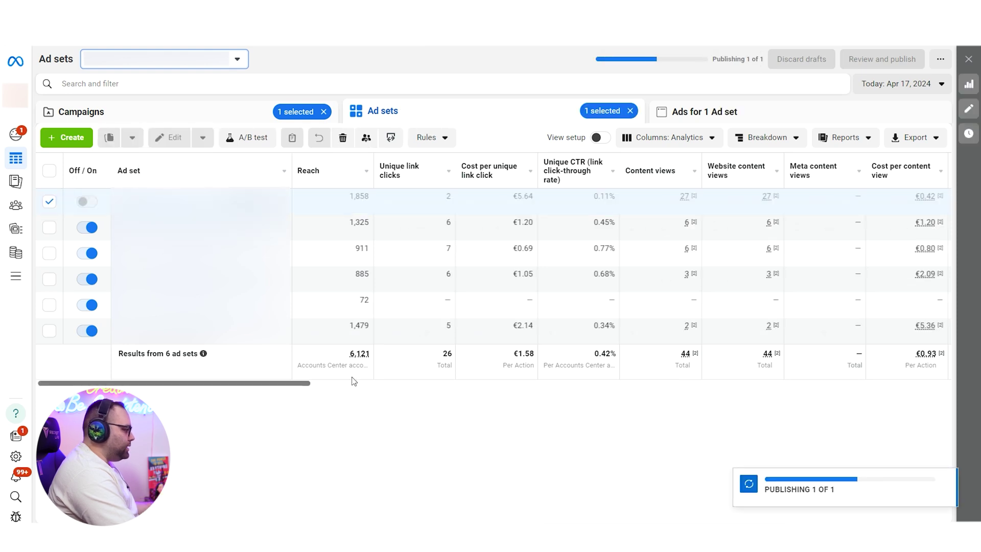
{"action": "left_click_drag", "start_coordinate": [311, 387], "coordinate": [820, 384]}
{"action": "left_click", "coordinate": [895, 85]}
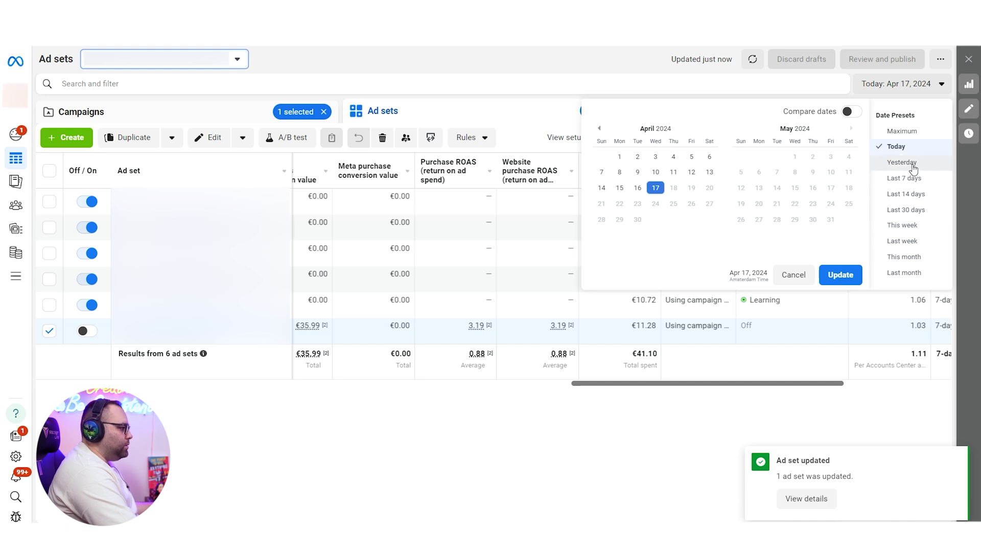
Show yesterday's results and scroll the columns to review the off ad set's €21.09 spend
{"action": "left_click", "coordinate": [903, 163]}
{"action": "scroll", "coordinate": [690, 390], "scroll_direction": "left", "scroll_amount": 3}
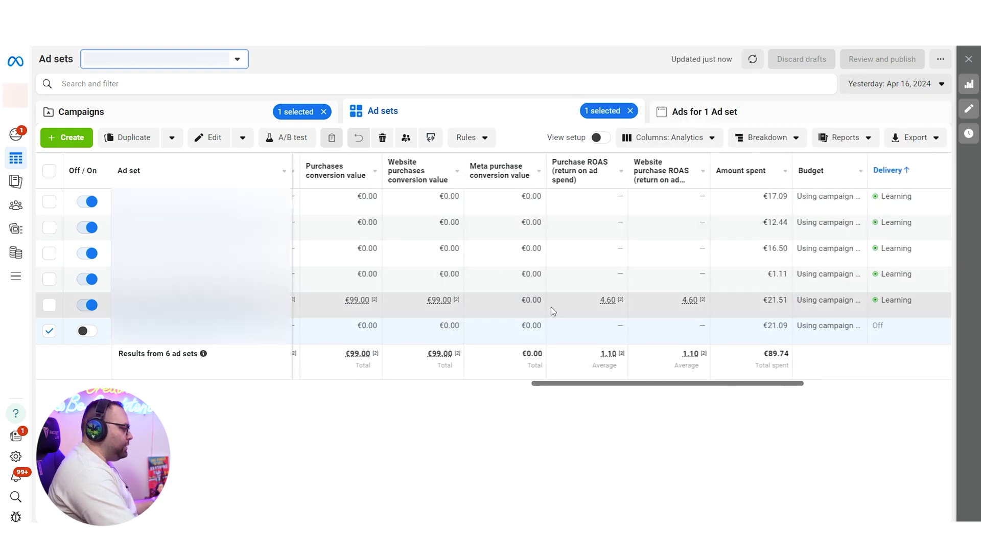
{"action": "scroll", "coordinate": [664, 393], "scroll_direction": "left", "scroll_amount": 1}
{"action": "scroll", "coordinate": [663, 392], "scroll_direction": "left", "scroll_amount": 3}
{"action": "scroll", "coordinate": [639, 391], "scroll_direction": "right", "scroll_amount": 2}
{"action": "left_click_drag", "start_coordinate": [660, 394], "coordinate": [475, 406]}
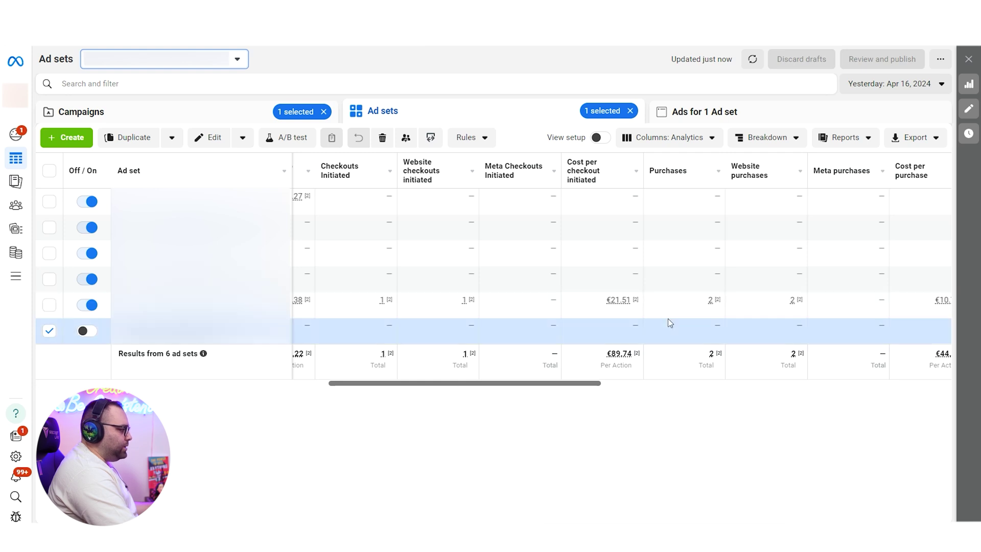
{"action": "left_click_drag", "start_coordinate": [569, 392], "coordinate": [792, 400]}
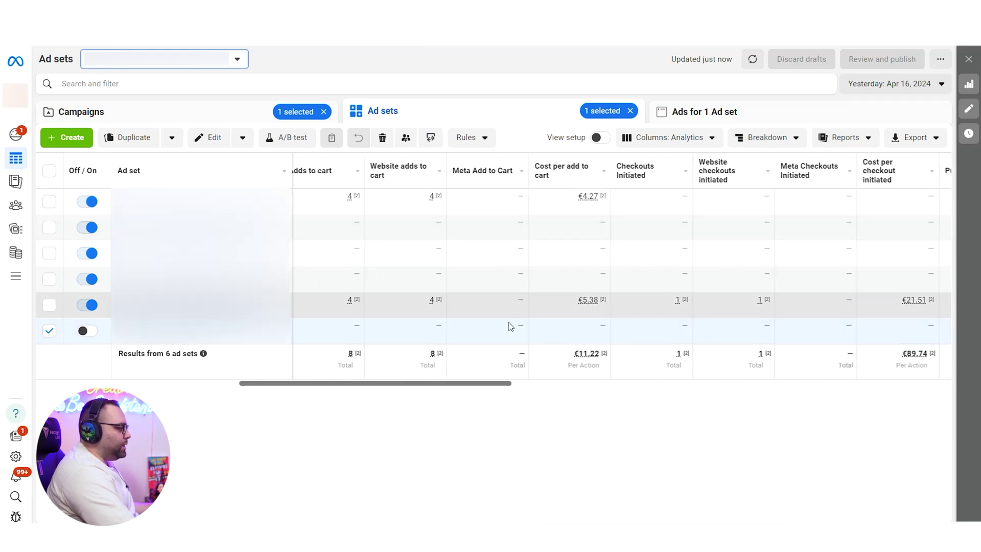
{"action": "left_click_drag", "start_coordinate": [510, 385], "coordinate": [782, 401]}
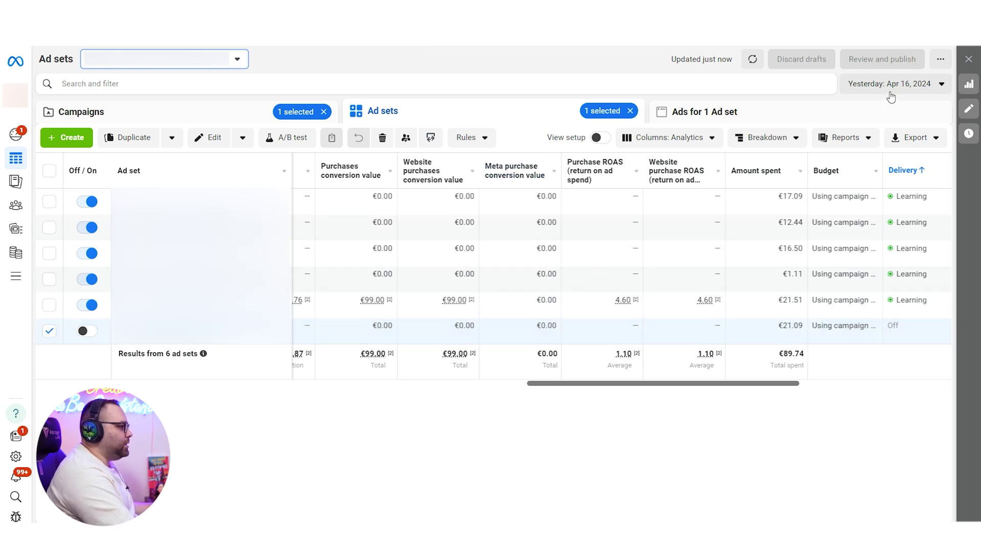
Report today's results again and scroll across the ad set columns to compare
{"action": "left_click", "coordinate": [890, 87]}
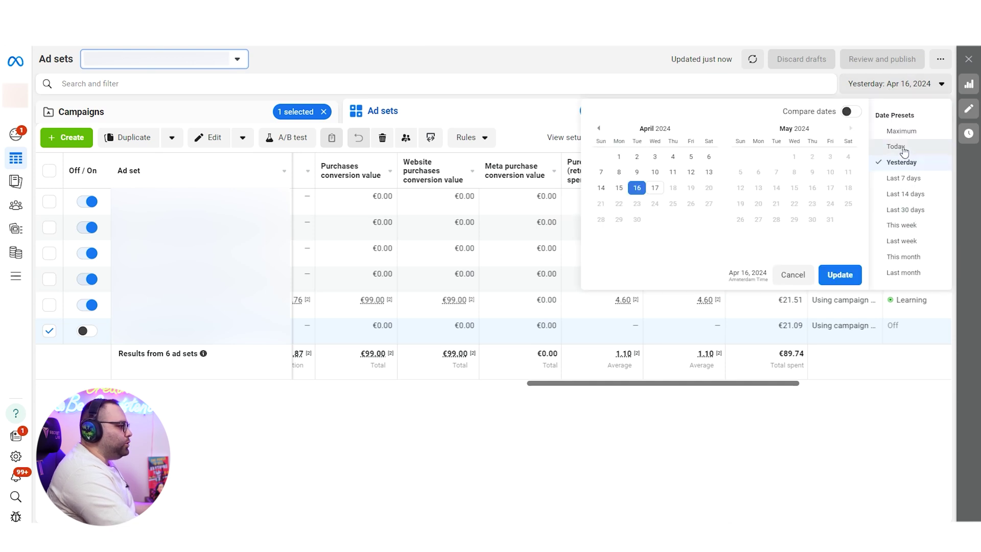
{"action": "left_click", "coordinate": [900, 147]}
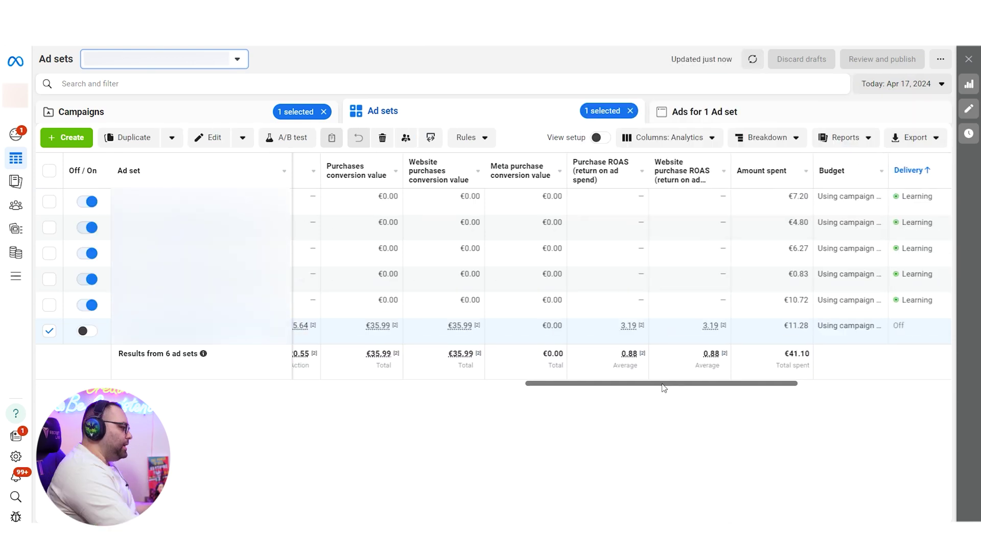
{"action": "left_click_drag", "start_coordinate": [653, 390], "coordinate": [696, 412]}
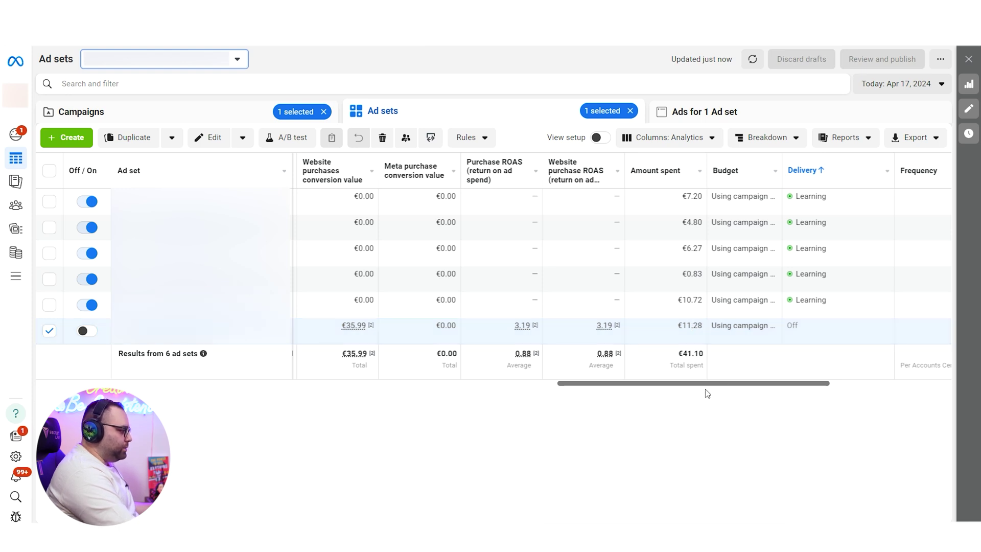
{"action": "scroll", "coordinate": [662, 387], "scroll_direction": "left", "scroll_amount": 3}
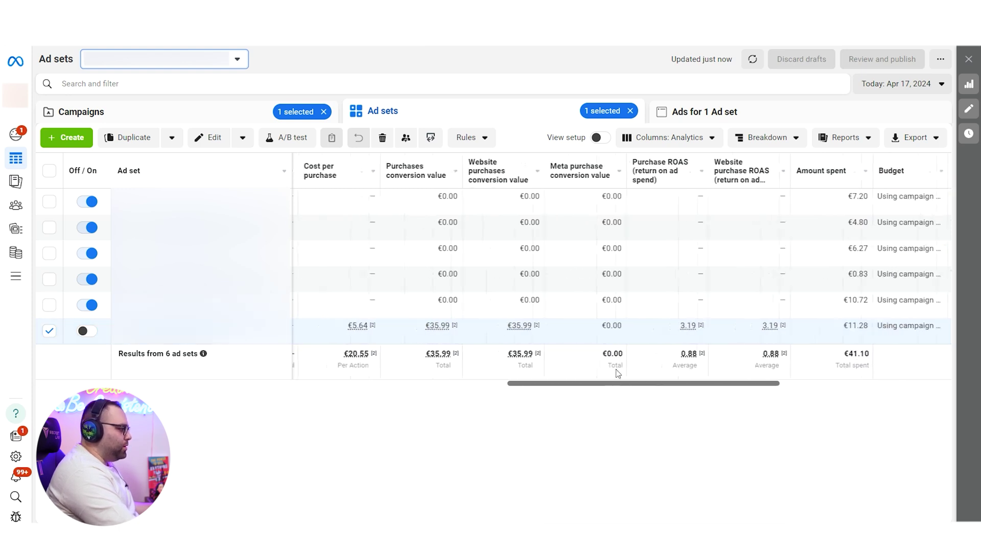
{"action": "left_click_drag", "start_coordinate": [674, 387], "coordinate": [420, 407]}
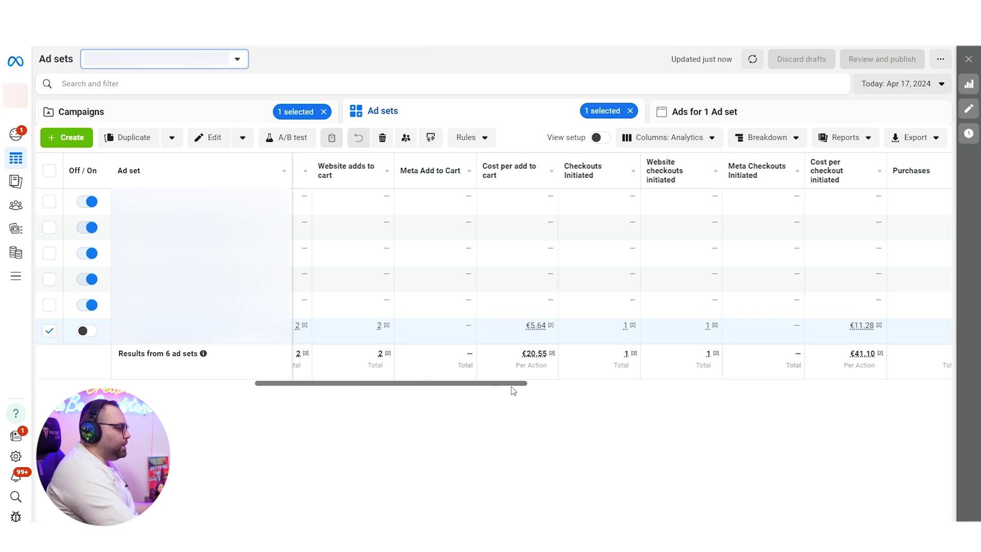
{"action": "scroll", "coordinate": [567, 394], "scroll_direction": "right", "scroll_amount": 10}
{"action": "scroll", "coordinate": [790, 410], "scroll_direction": "left", "scroll_amount": 1}
Switch the €11.28 ad set back on so all six ad sets are active
{"action": "left_click", "coordinate": [88, 331]}
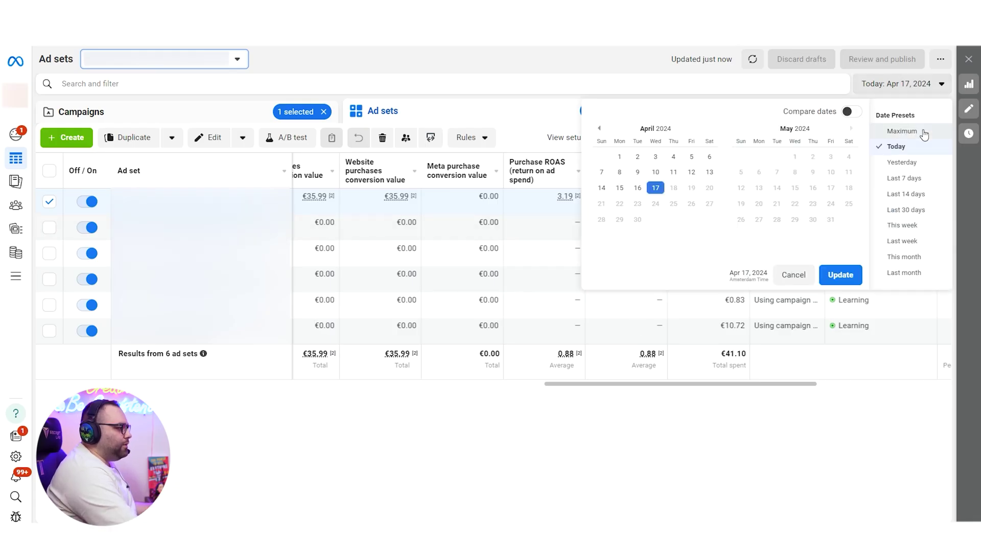
Apply the Maximum date preset, Mar 17, 2021 – Apr 17, 2024, showing €130.84 total spend
{"action": "left_click", "coordinate": [925, 131]}
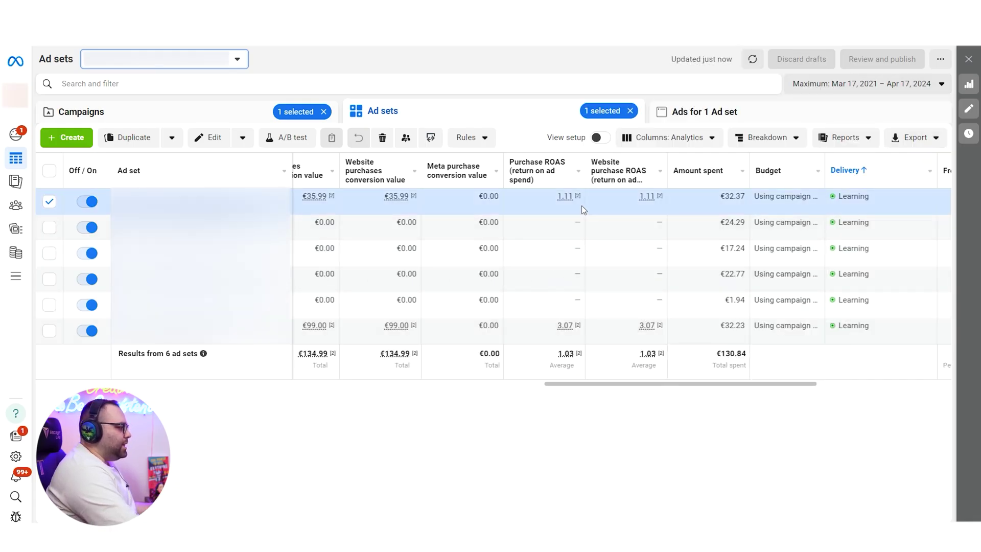